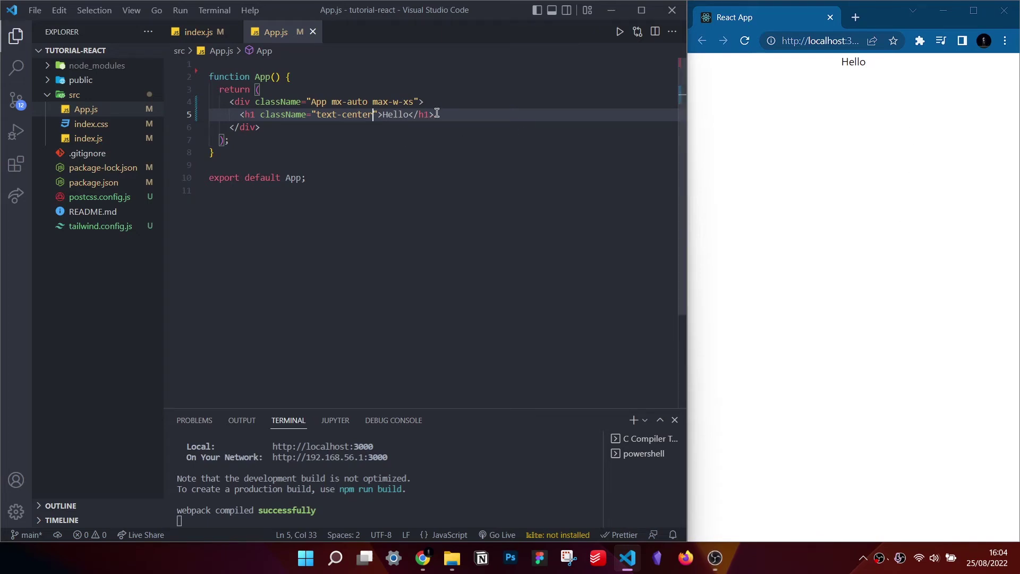
Add a rounded 'Open Popup' button with px-4 py-2 bg-red-400 under the h1 and save.
{"action": "key", "text": "Return"}
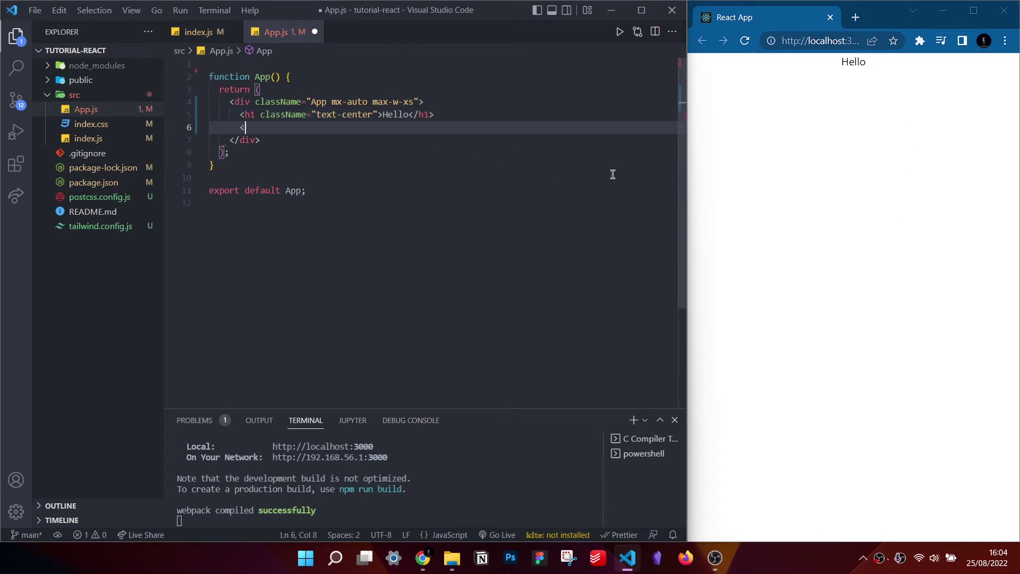
{"action": "type", "text": "<button>"}
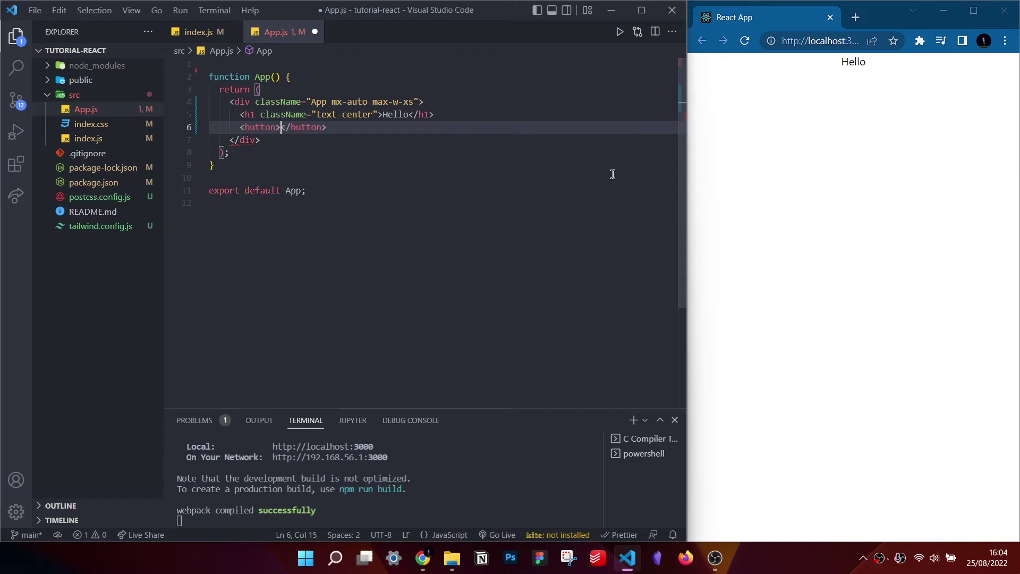
{"action": "type", "text": "Open Pu"}
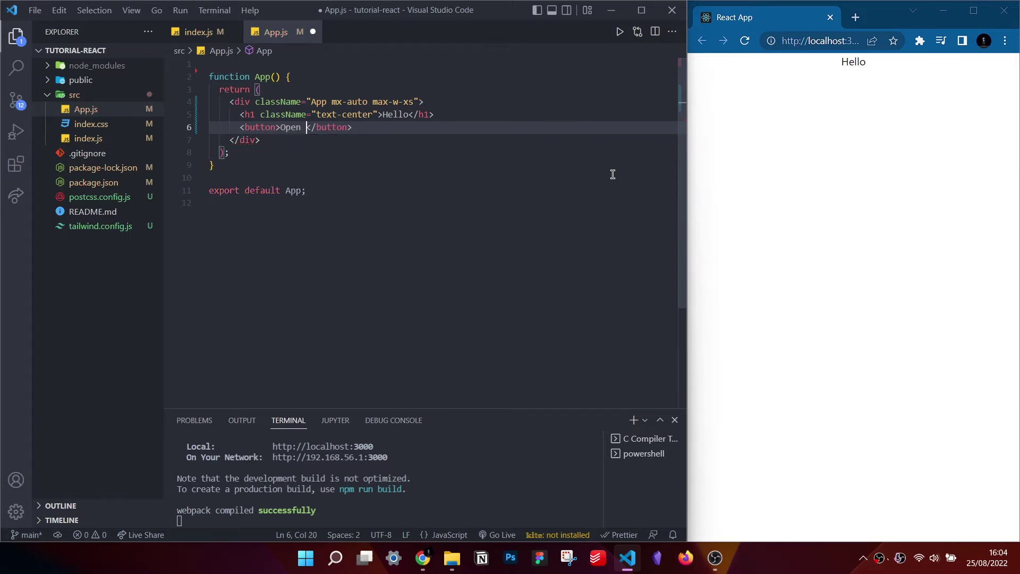
{"action": "type", "text": "pup"}
{"action": "key", "text": "ctrl+s"}
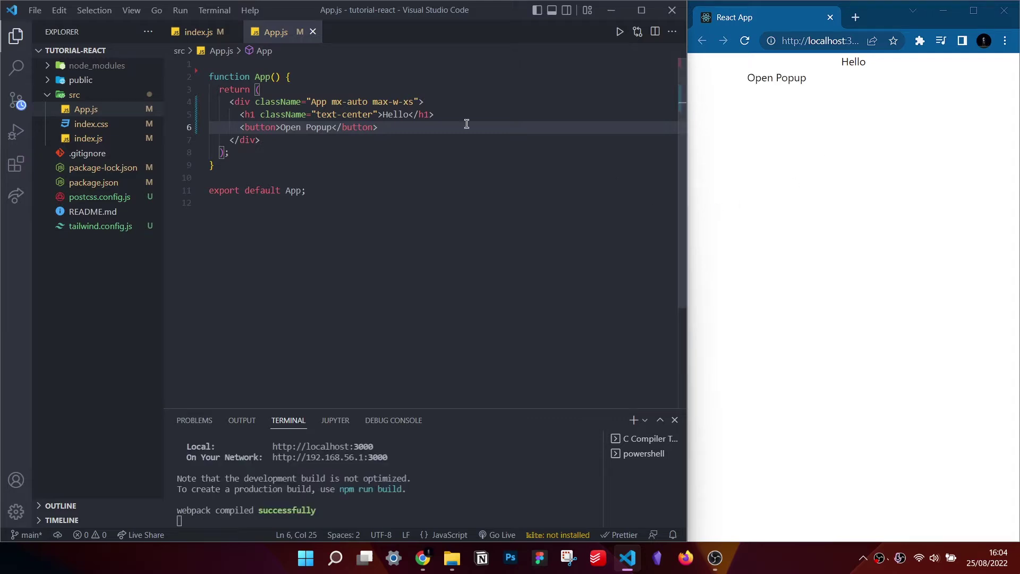
{"action": "left_click", "coordinate": [276, 126]}
{"action": "type", "text": "className=\"rounded px-4 py-2 bg-re"}
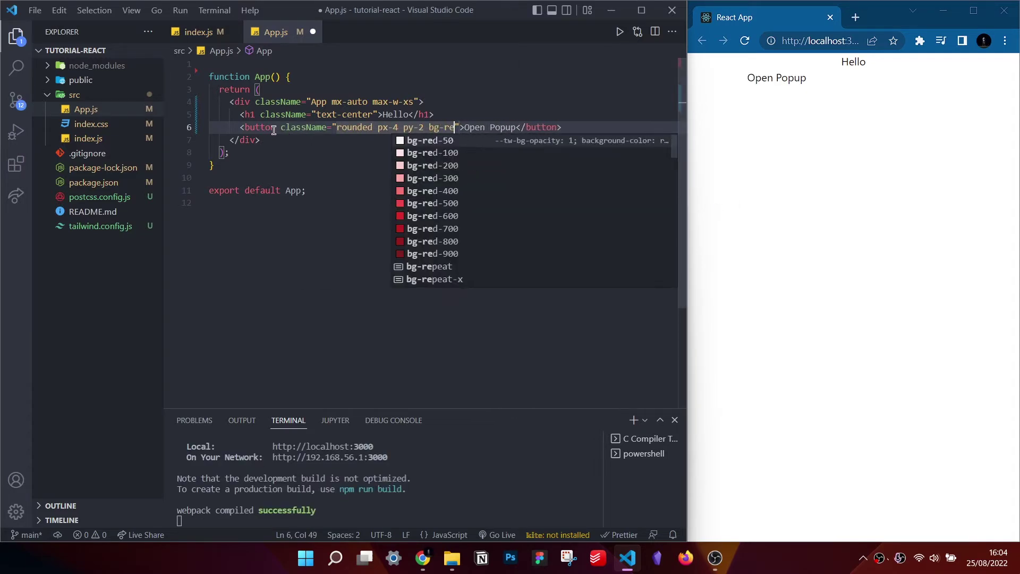
{"action": "key", "text": "Return"}
{"action": "key", "text": "ctrl+s"}
{"action": "key", "text": "BackSpace"}
{"action": "left_click", "coordinate": [335, 127]}
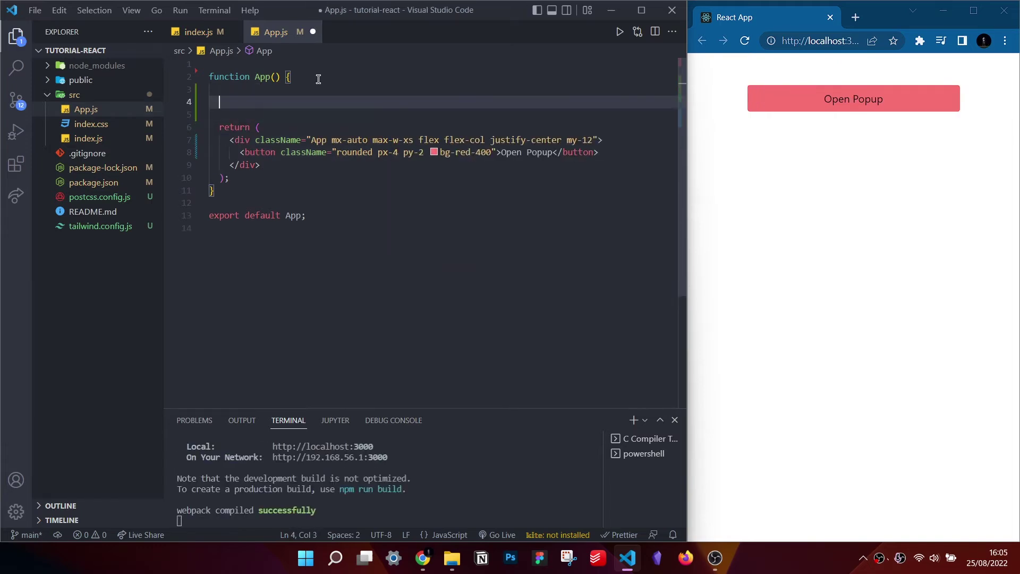
{"action": "type", "text": "const ["}
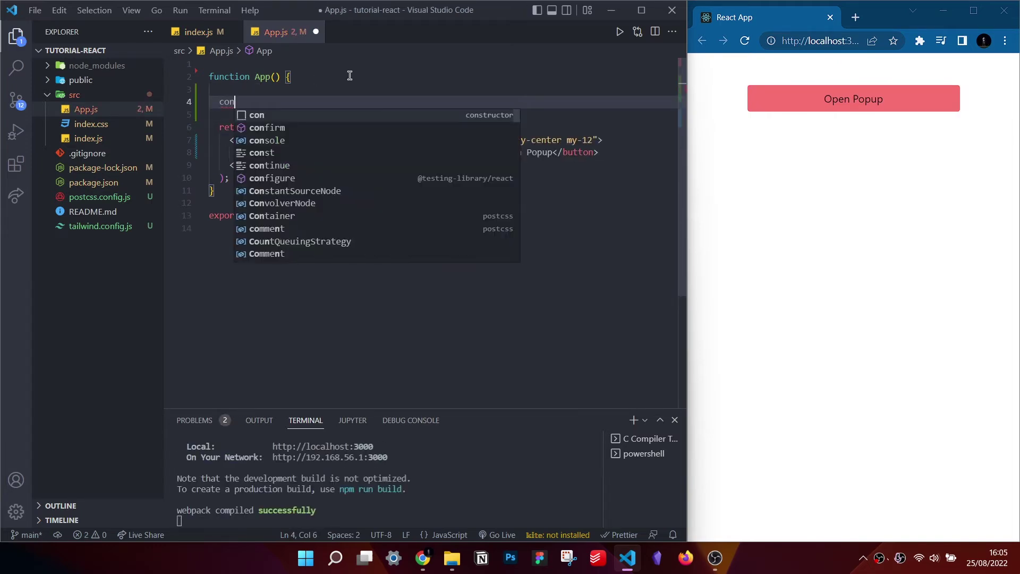
{"action": "type", "text": "openPopup"}
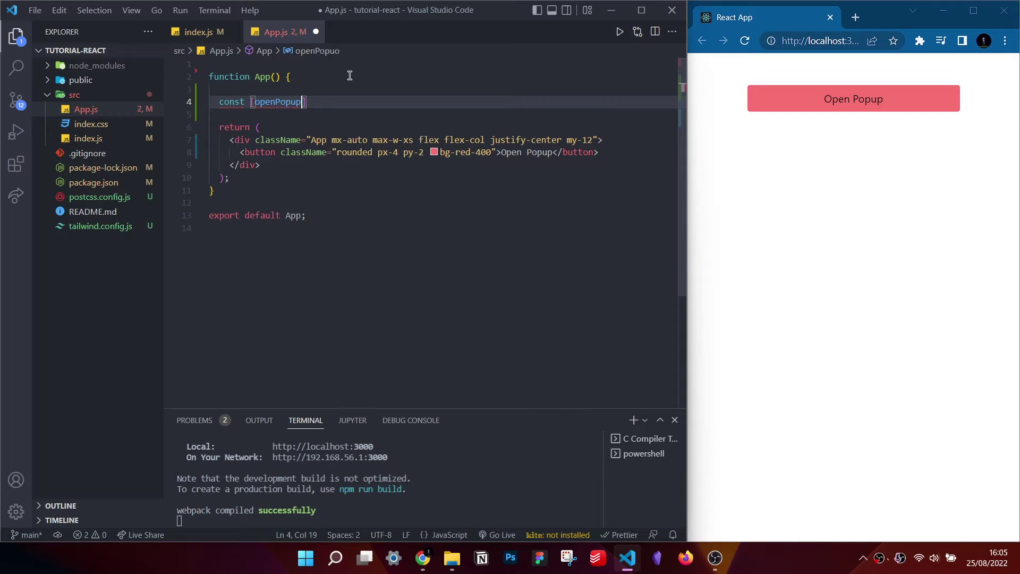
{"action": "type", "text": ", setOpenPopup"}
Add openPopup useState state and white popup markup with a title, close X and message.
{"action": "key", "text": "End"}
{"action": "type", "text": "= useS"}
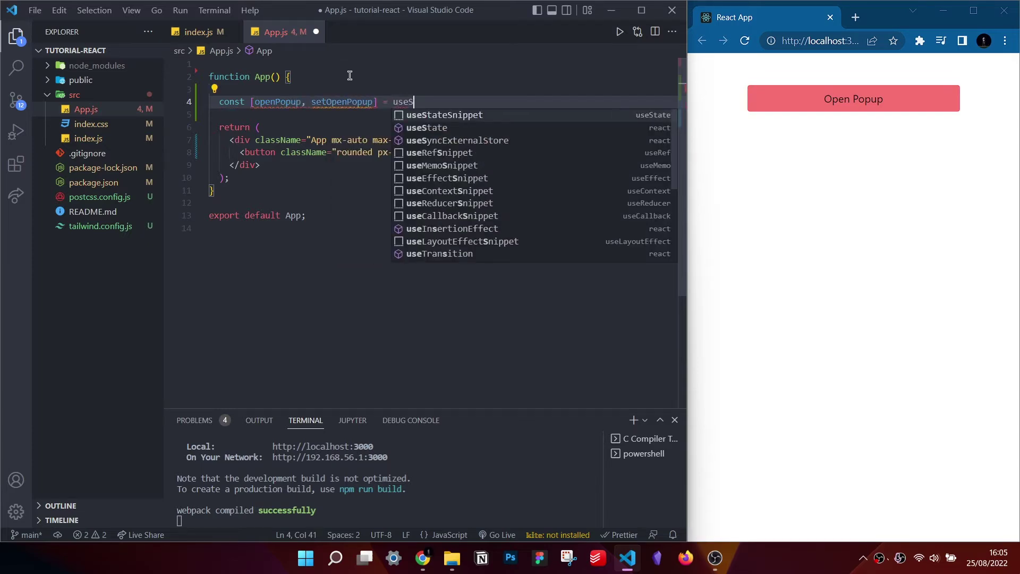
{"action": "key", "text": "Tab"}
{"action": "type", "text": "(false<div><div><h2>Popup</h2><button>x"}
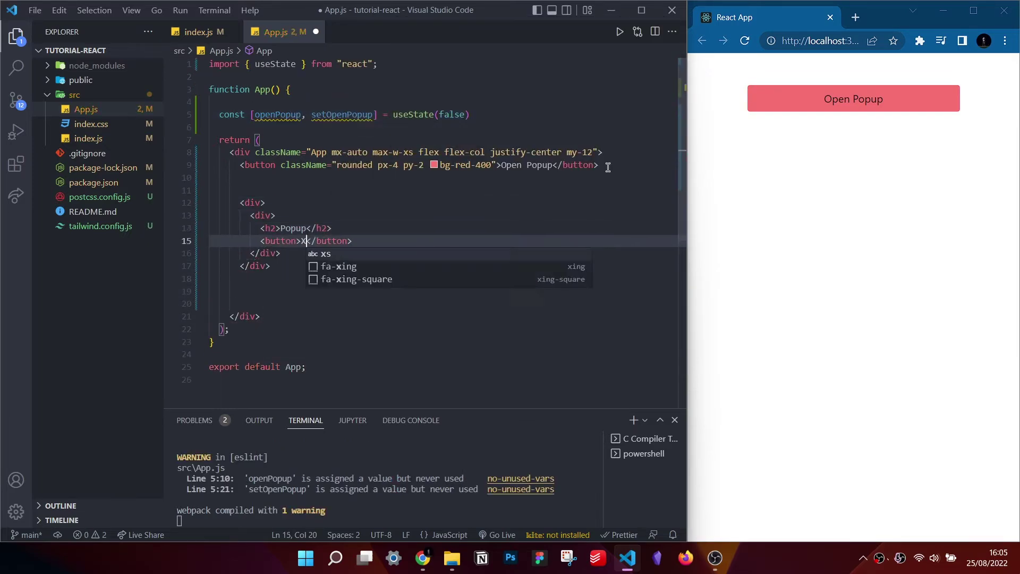
{"action": "key", "text": "Escape"}
{"action": "left_click", "coordinate": [272, 215]}
{"action": "type", "text": "className=\"flex flex-row justify-between\""}
{"action": "key", "text": "ctrl+s"}
{"action": "type", "text": "<p>Popup message here : </p>"}
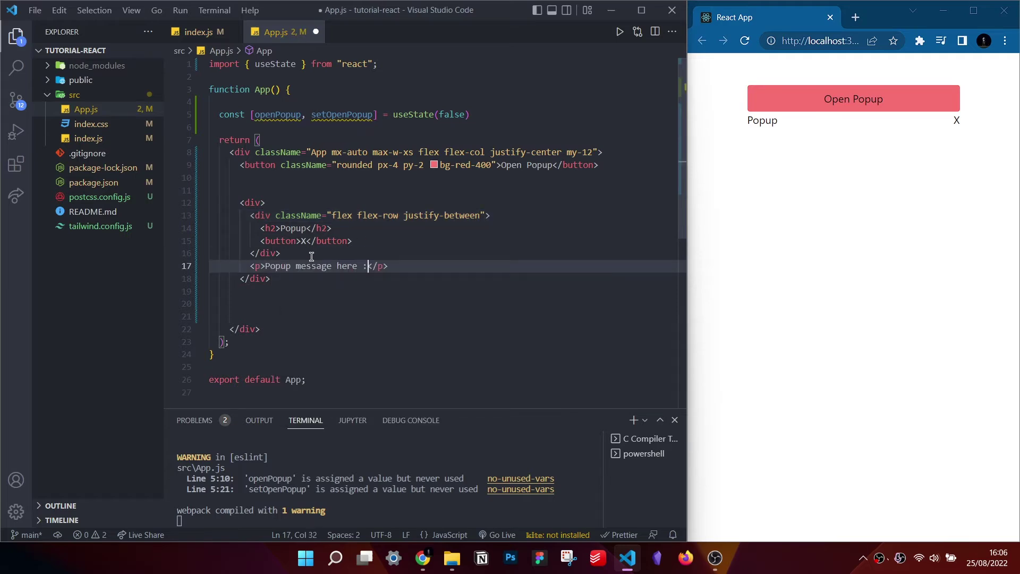
{"action": "type", "text": " className=\"text-xl\""}
{"action": "key", "text": "ctrl+s"}
{"action": "type", "text": "className=\"rounded-md p-4 bg-white"}
In index.css, add a translate-centered .popup rule and a grey body background.
{"action": "key", "text": "ctrl+Tab"}
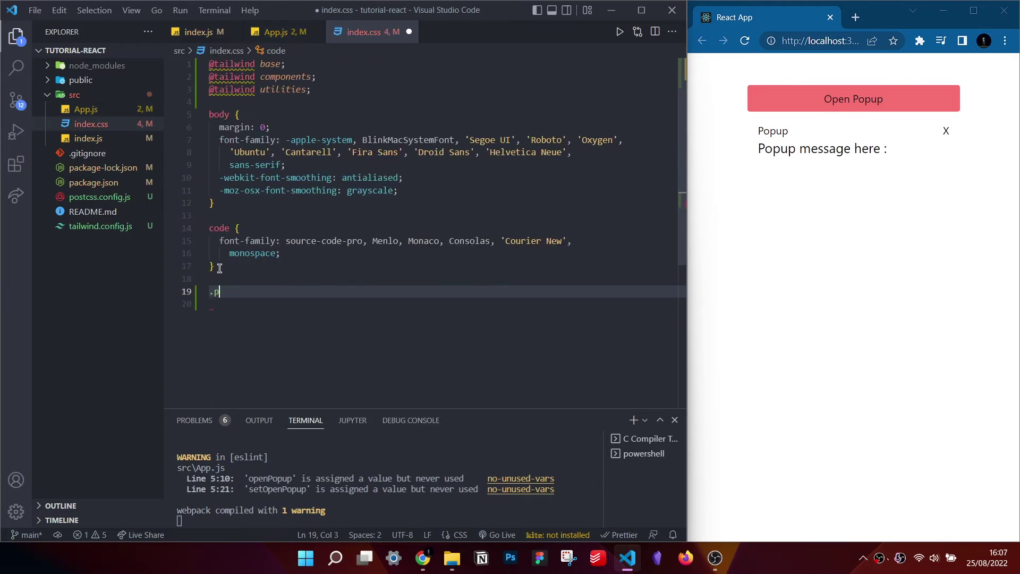
{"action": "type", "text": ".popup{   position: absolute;   top: 50%;   left: 50%;   transform: translate(-50%, -50%"}
{"action": "key", "text": "ctrl+s"}
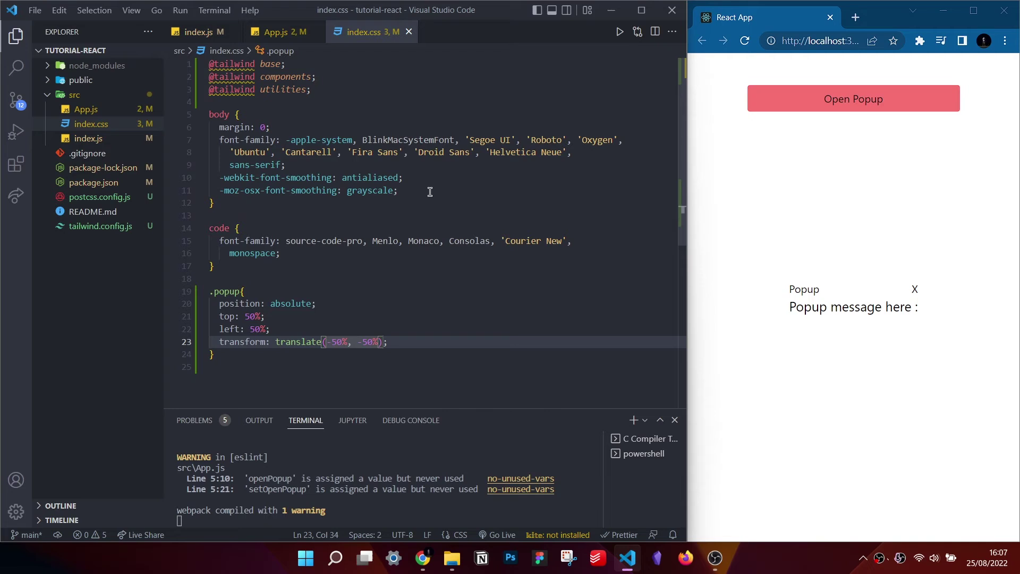
{"action": "type", "text": "background-color: rgb(230, 230, 230);"}
{"action": "key", "text": "ctrl+s"}
{"action": "left_click", "coordinate": [275, 32]}
{"action": "type", "text": "{"}
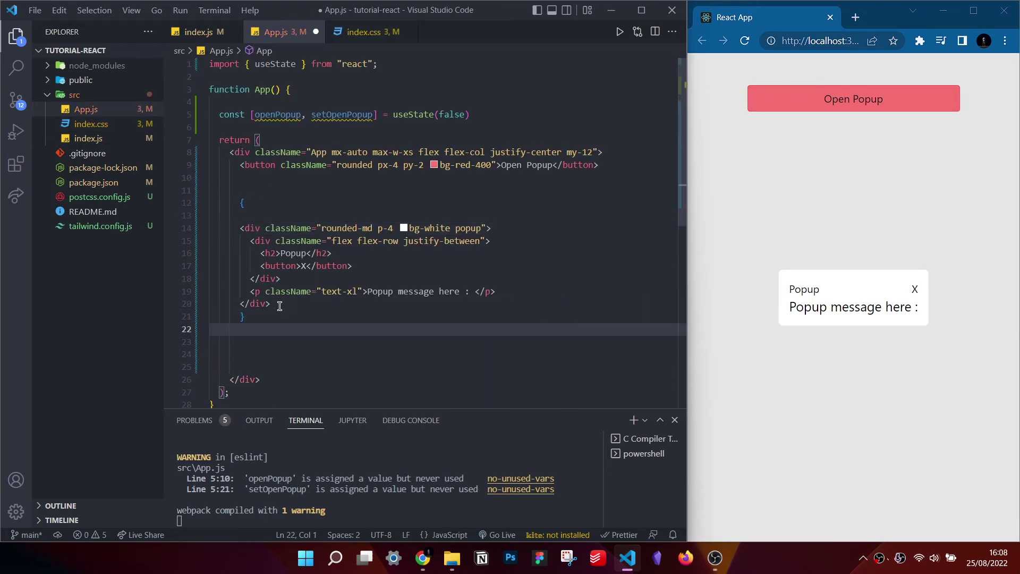
Indent the popup block, wrap it in {openPopup && ...}, and save.
{"action": "left_click", "coordinate": [272, 215]}
{"action": "left_click_drag", "start_coordinate": [240, 228], "coordinate": [282, 304]}
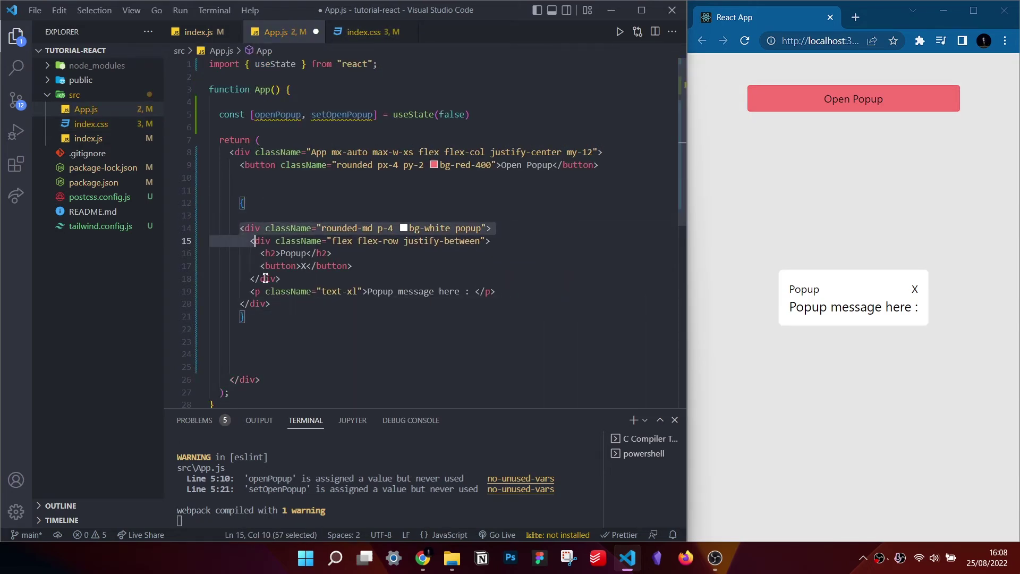
{"action": "key", "text": "Tab"}
{"action": "left_click", "coordinate": [289, 213]}
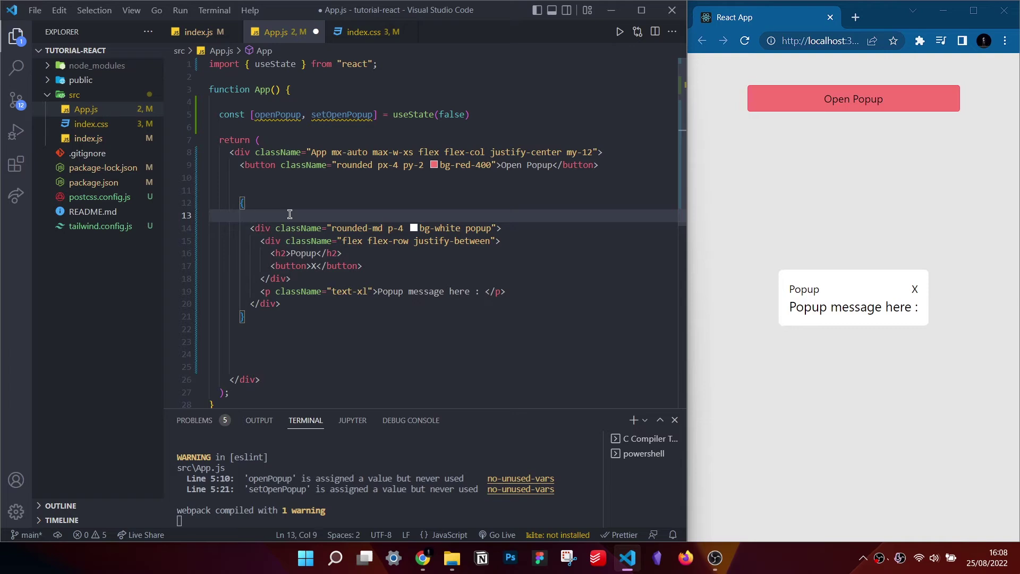
{"action": "type", "text": "open"}
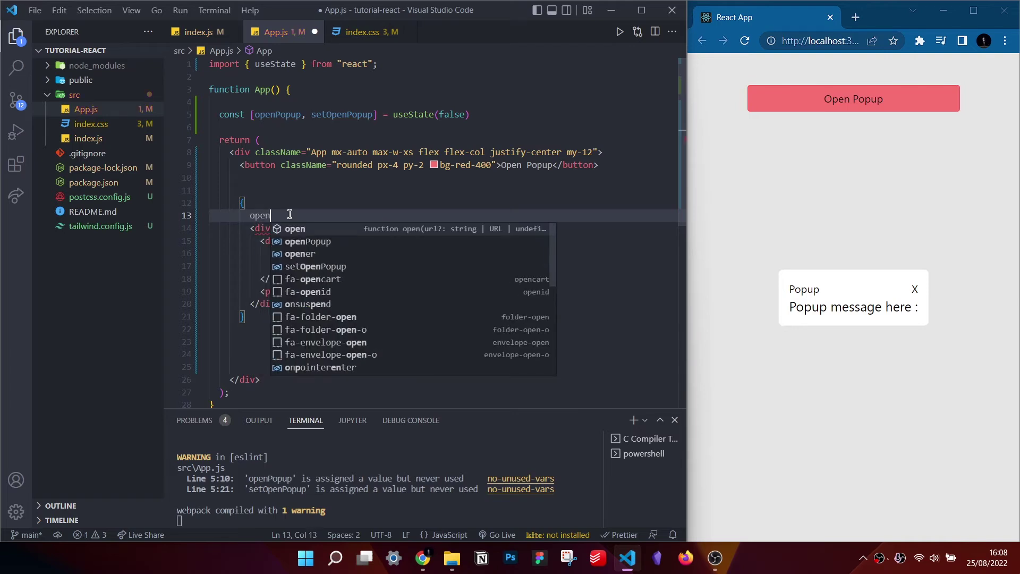
{"action": "type", "text": "Popup &&"}
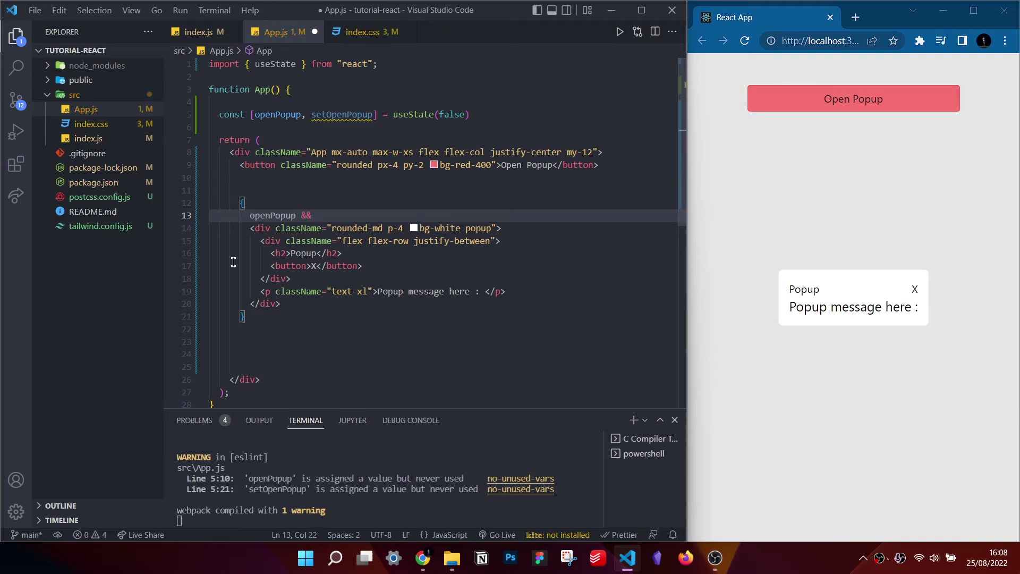
{"action": "key", "text": "ctrl+s"}
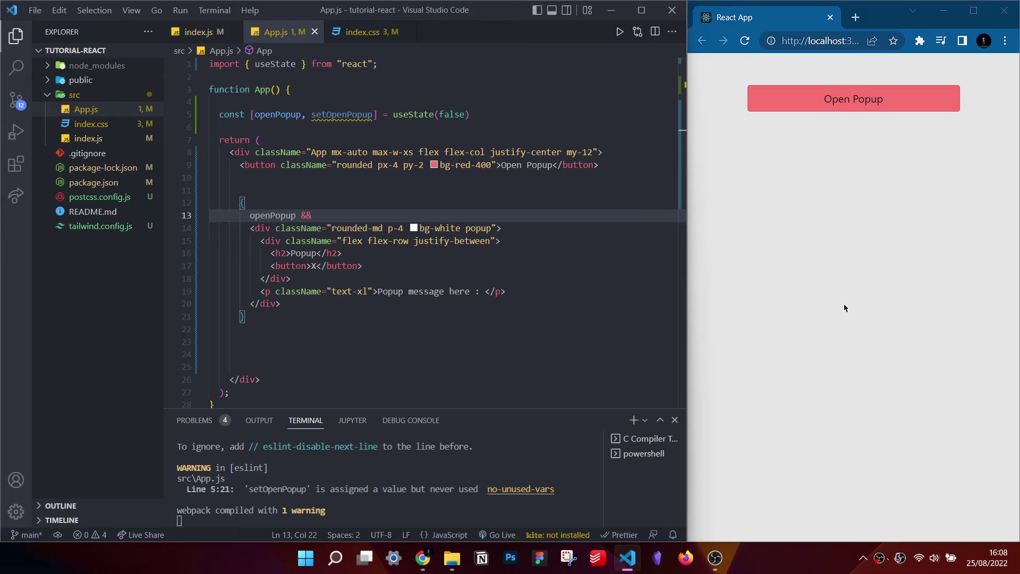
Give the Open Popup button onClick={() => setOpenPopup(true)} and save.
{"action": "left_click", "coordinate": [499, 164]}
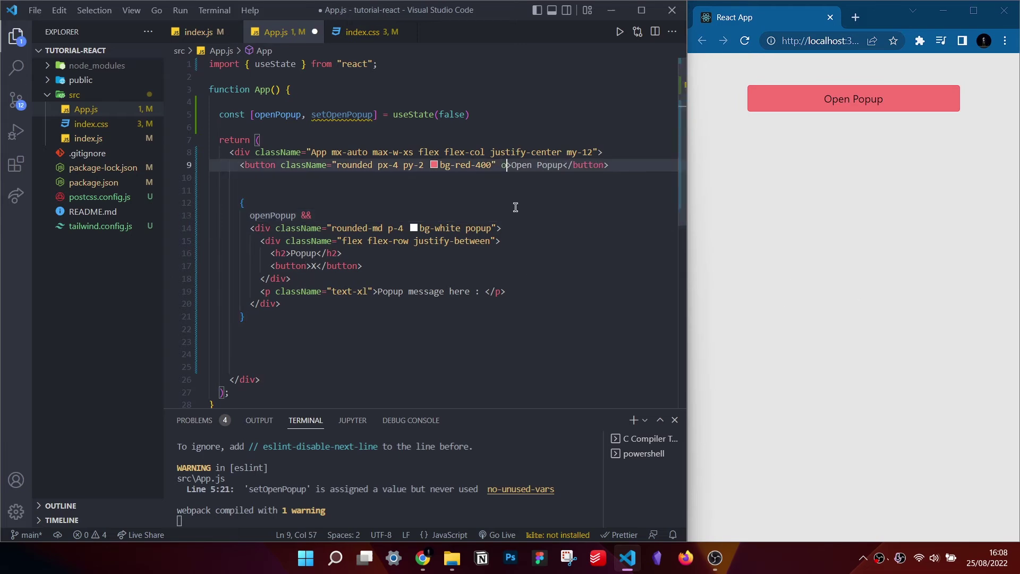
{"action": "type", "text": "onClick={"}
{"action": "type", "text": "setOpenPopup(true)"}
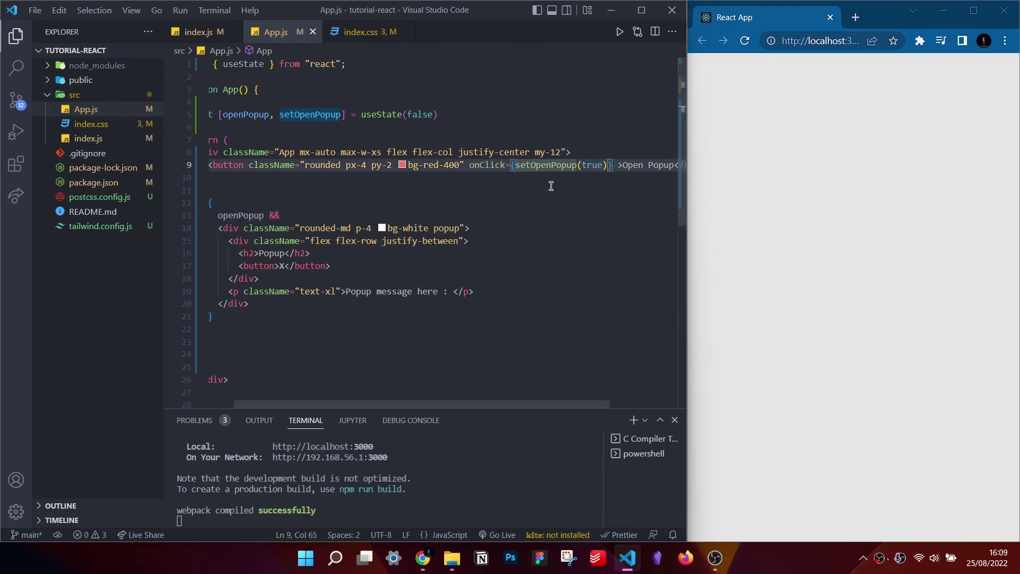
{"action": "left_click", "coordinate": [548, 165]}
{"action": "type", "text": "() =>"}
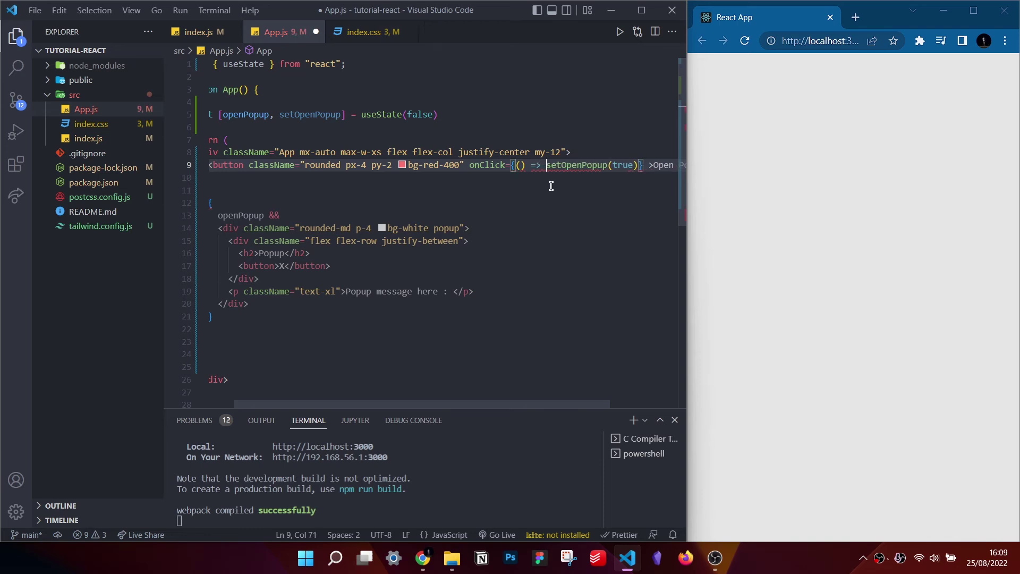
{"action": "key", "text": "ctrl+s"}
{"action": "left_click", "coordinate": [551, 186]}
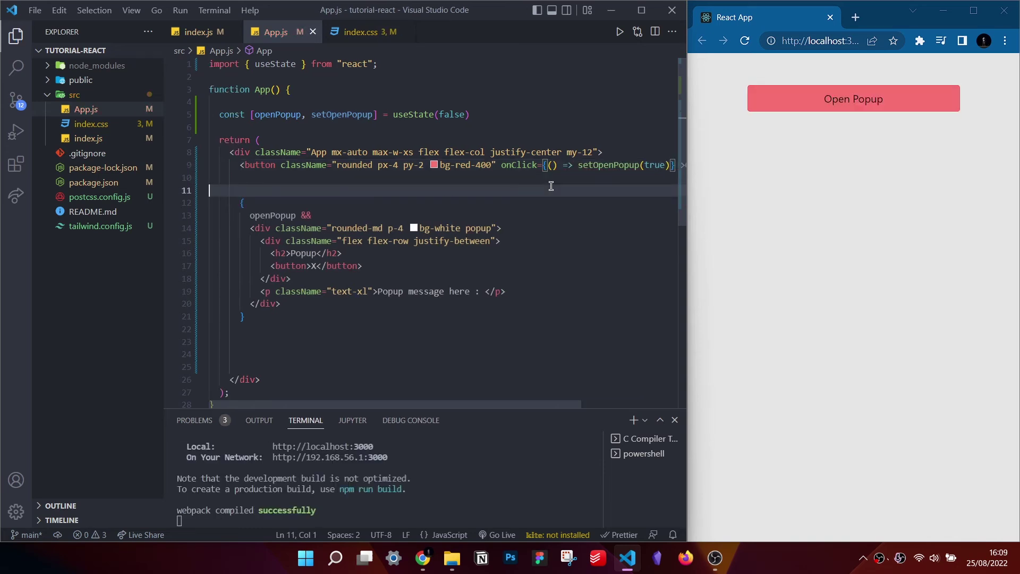
Add onClick={() => setOpenPopup(false)} to the popup's X button and save.
{"action": "left_click", "coordinate": [901, 100]}
{"action": "left_click", "coordinate": [309, 266]}
{"action": "type", "text": "onClick={s"}
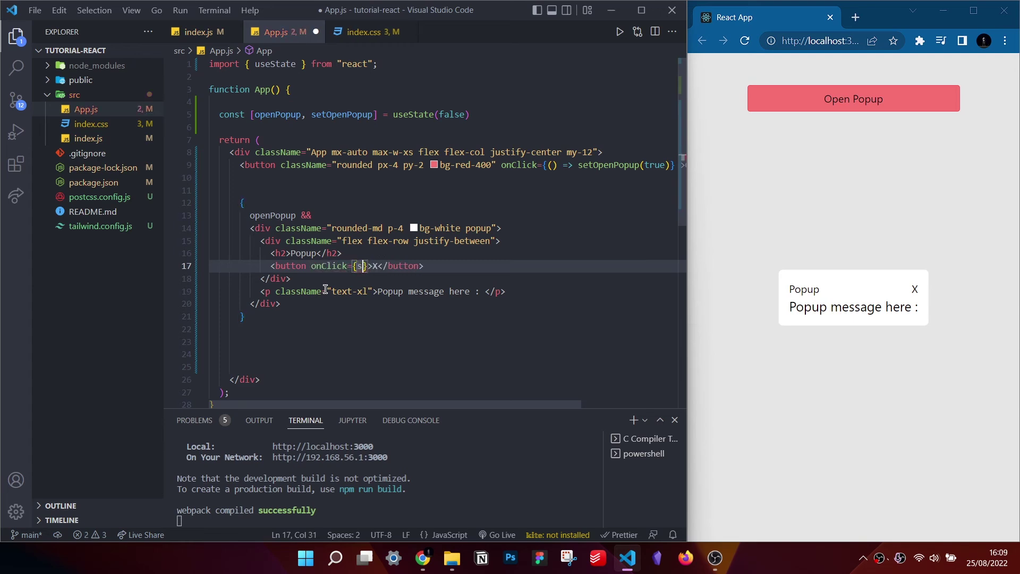
{"action": "type", "text": "=> s"}
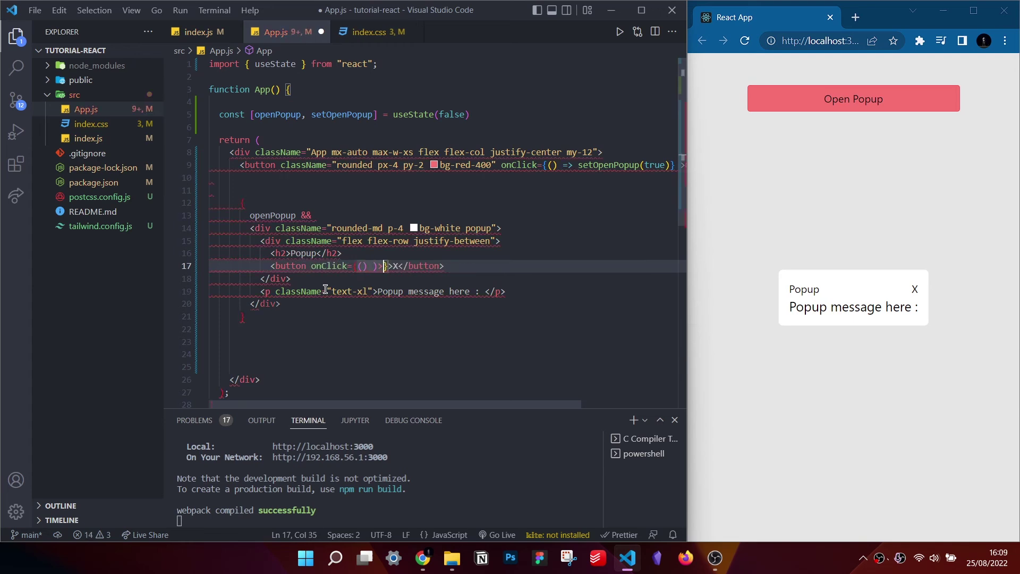
{"action": "type", "text": "enP"}
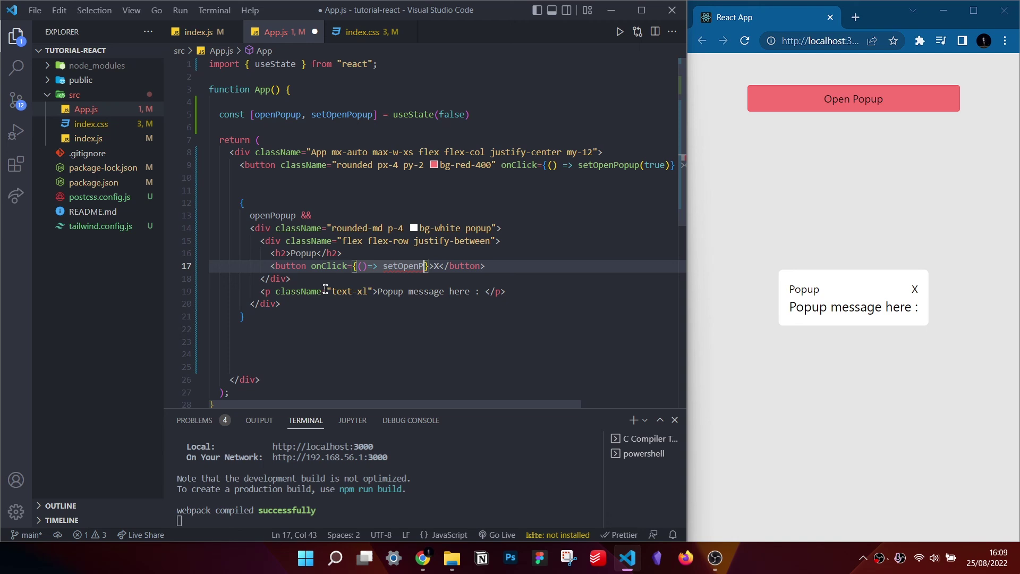
{"action": "type", "text": "(false)"}
{"action": "key", "text": "ctrl+s"}
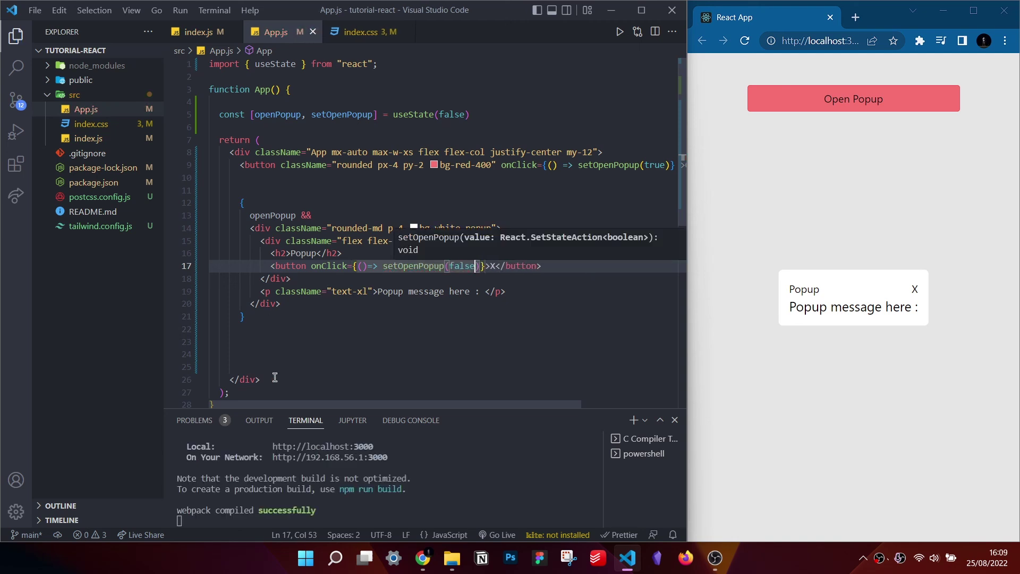
{"action": "left_click", "coordinate": [278, 341]}
In the browser preview, close the popup with X and reopen it with Open Popup, twice.
{"action": "left_click", "coordinate": [914, 290]}
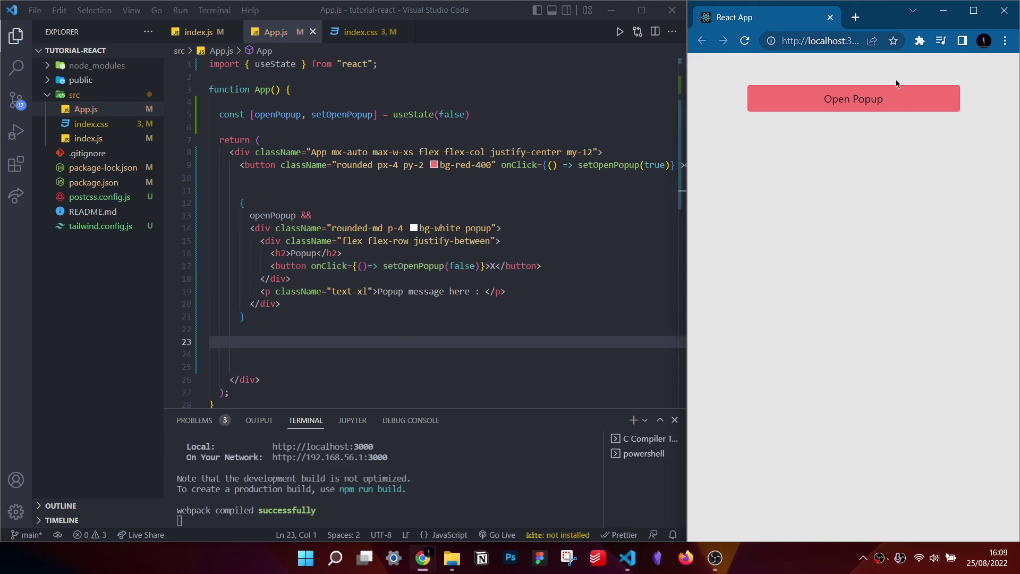
{"action": "left_click", "coordinate": [899, 106]}
{"action": "left_click", "coordinate": [917, 291]}
{"action": "left_click", "coordinate": [918, 111]}
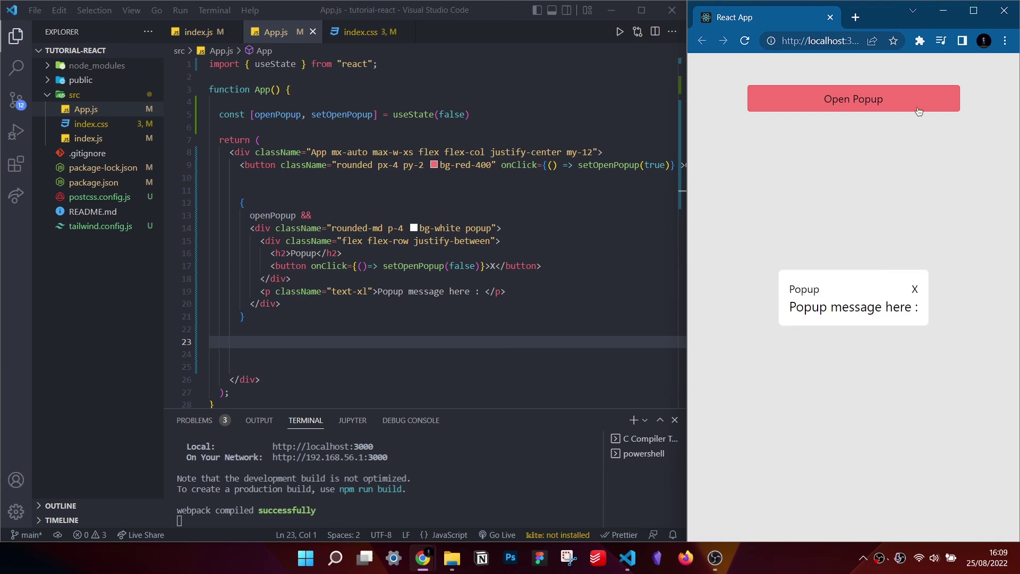